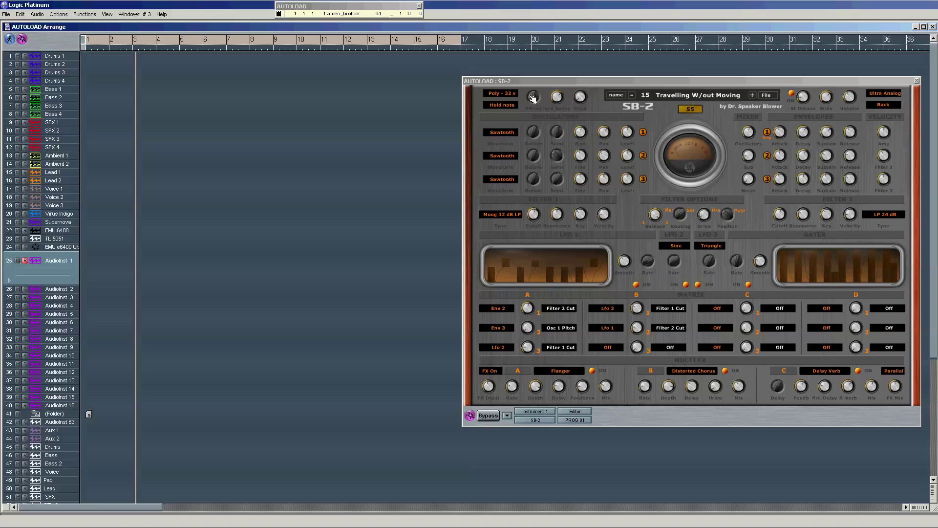
Step: Check the voice-mode and hold options, keeping Poly and Hold note
left_click(506, 94)
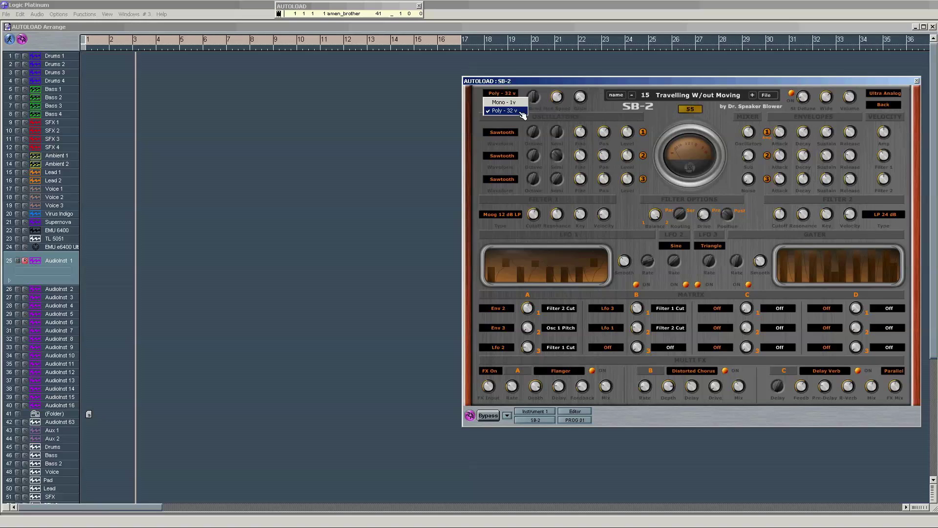
left_click(524, 83)
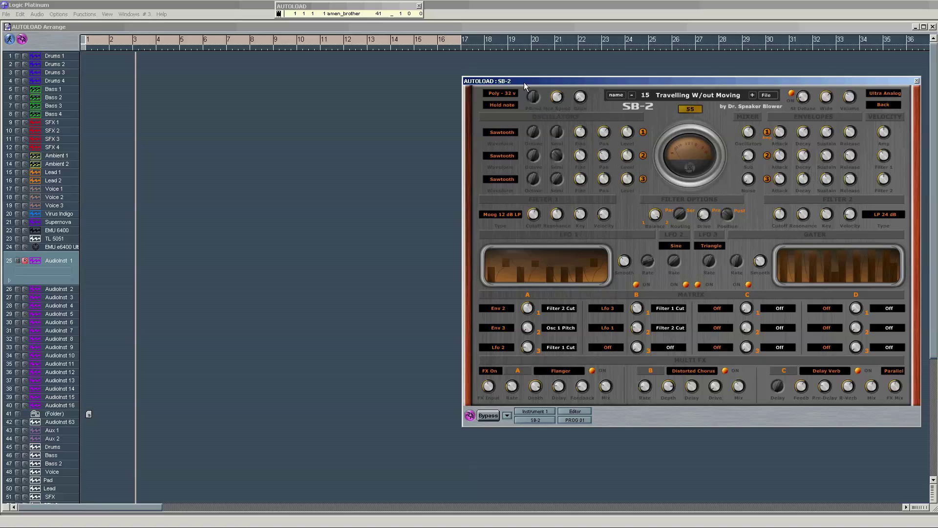
left_click(508, 106)
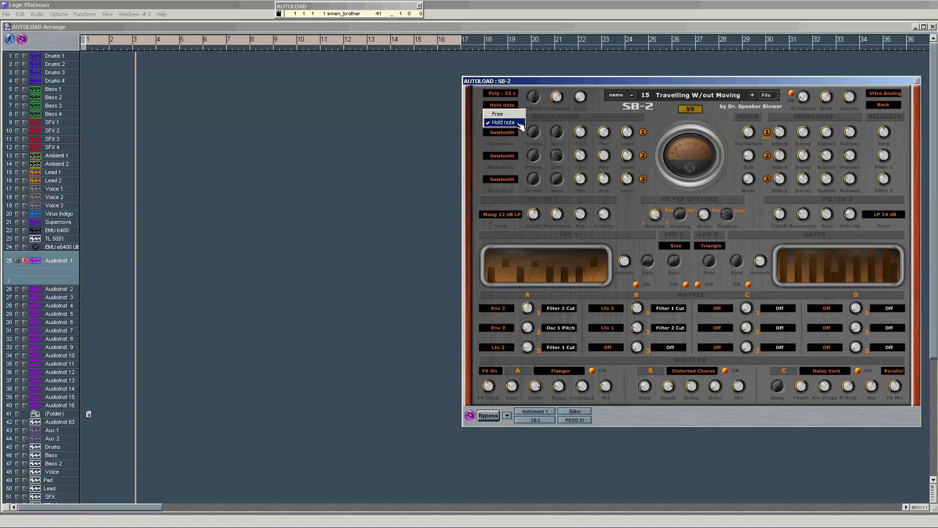
left_click(519, 122)
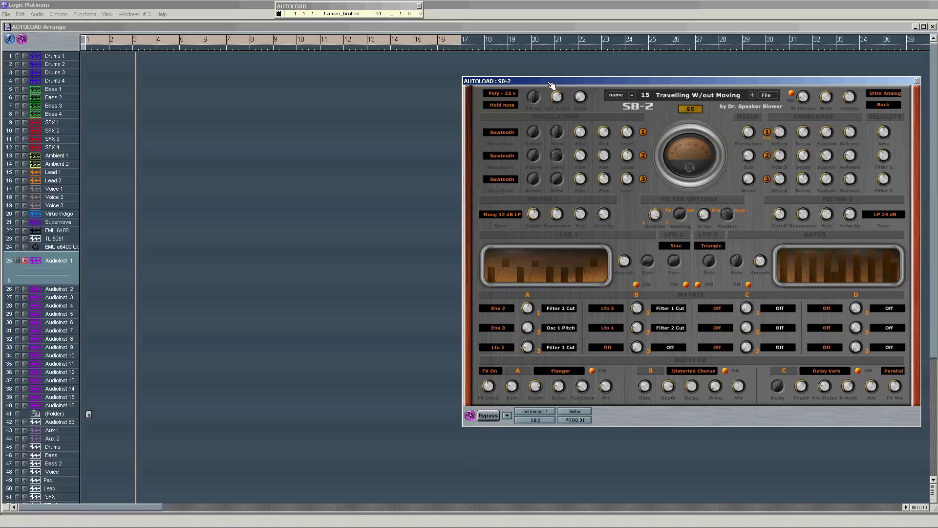
Step: Lower the pitch-bend amount to 9 and raise glide to 27, leaving voice mode on Poly
left_click_drag(534, 99, 568, 112)
mouse_move(577, 102)
left_mouse_down()
mouse_move(608, 79)
mouse_move(581, 98)
left_mouse_up()
left_click(502, 93)
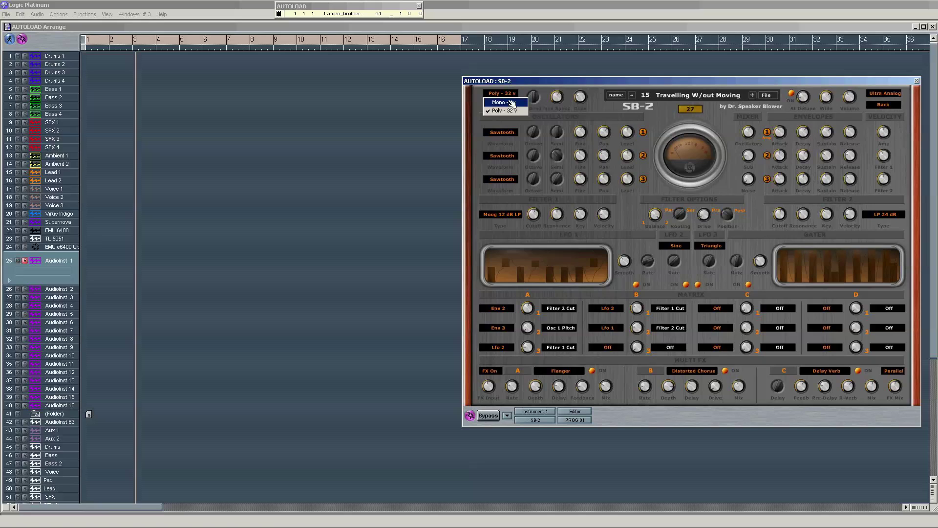
left_click(597, 91)
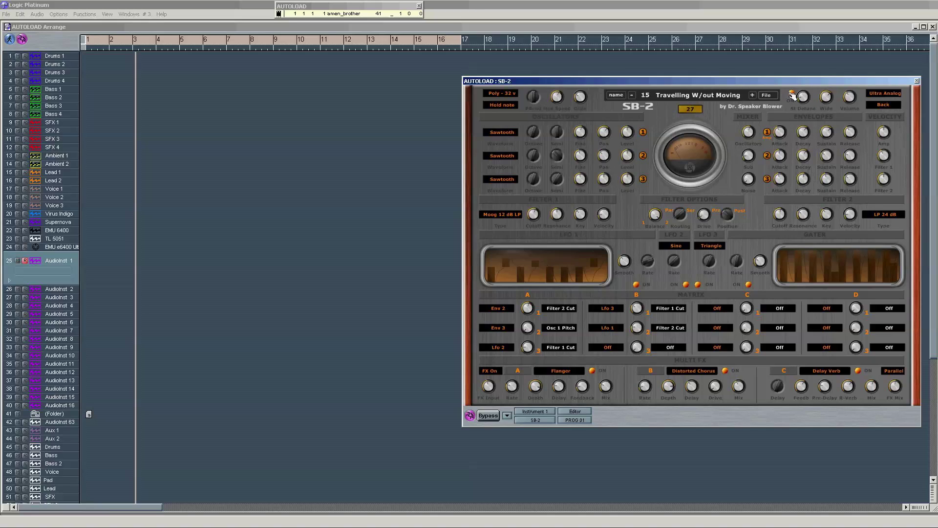
Step: Raise stereo detune to 31, keep the Ultra Analog character, and flip the SB-2 to its back panel
left_click_drag(803, 101, 839, 108)
left_click(898, 92)
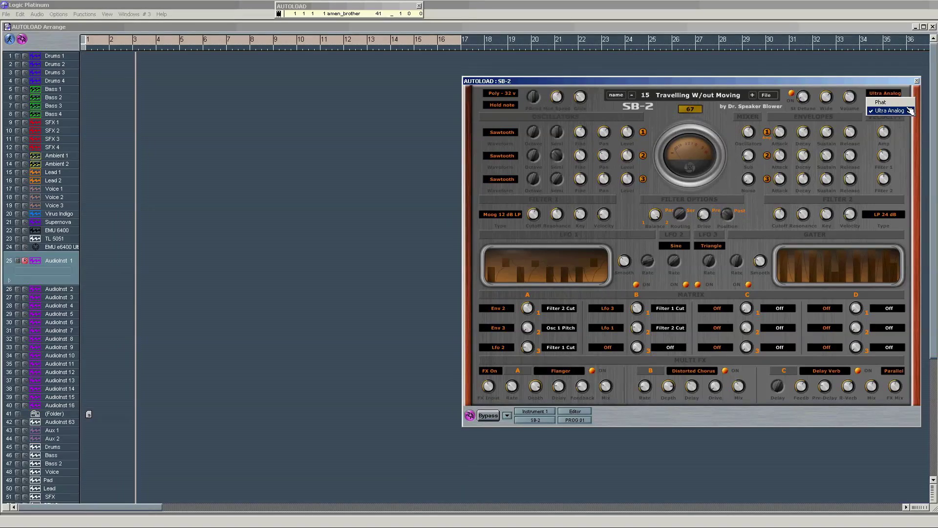
left_click(904, 111)
left_click(878, 107)
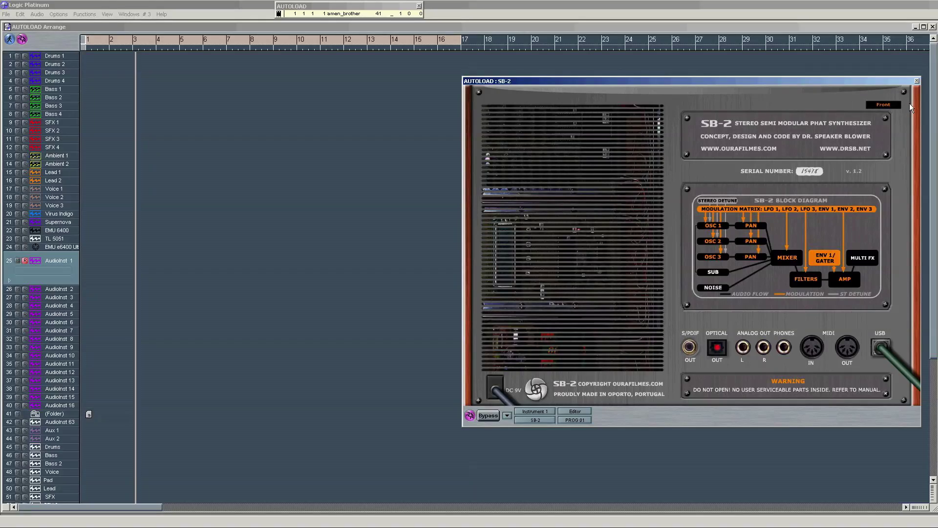
Step: Flip the SB-2 from its rear block-diagram view back to the front controls
left_click(893, 106)
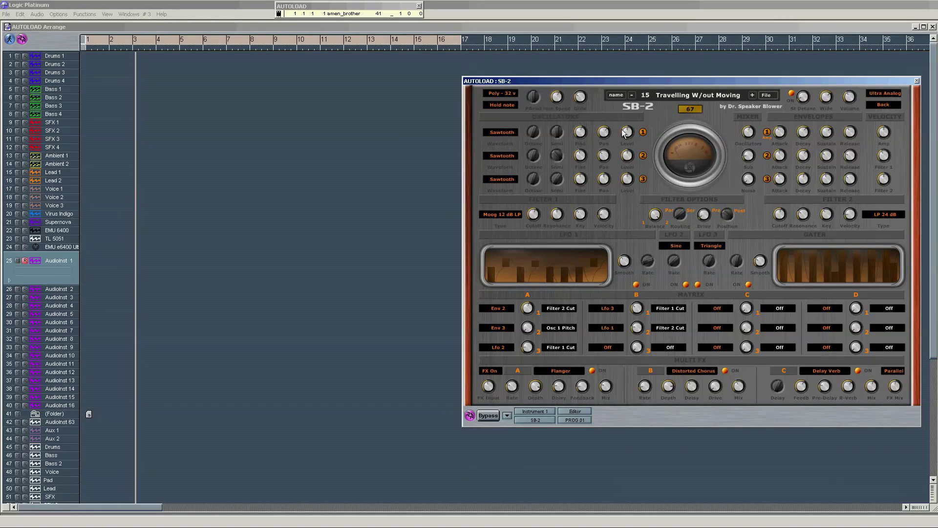
Step: Lower stereo detune from 67 to 12, switch it off, and show oscillator 1's waveform list
left_click_drag(811, 98, 813, 98)
left_click(792, 94)
left_click(792, 93)
left_click(792, 93)
left_click(508, 132)
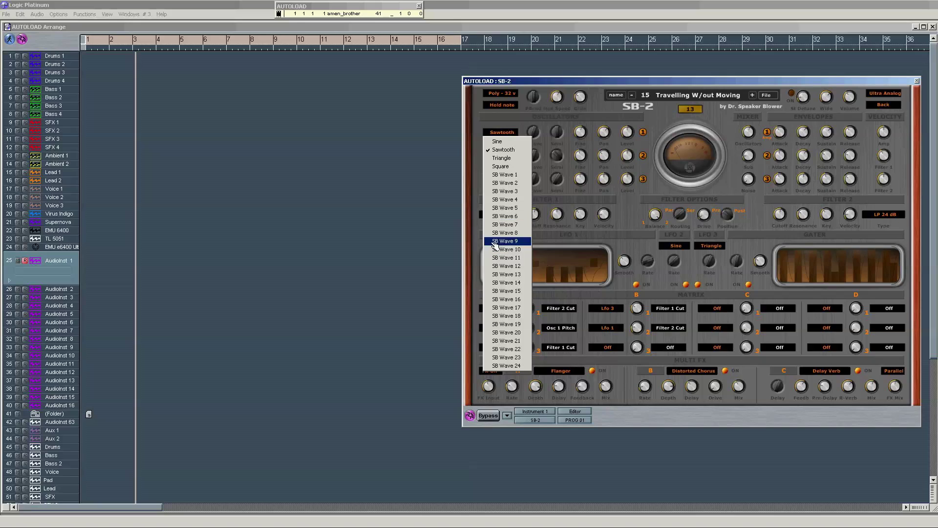
Step: Keep oscillator 1 on Sawtooth, raise its fine tuning to 18, and lower the mixer's oscillators level
left_click(588, 118)
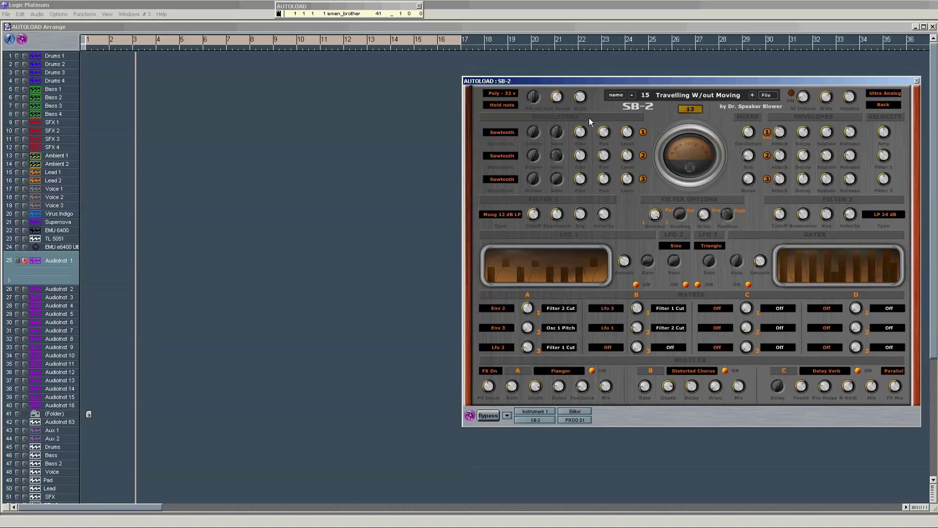
mouse_move(562, 136)
left_click_drag(581, 135, 630, 134)
left_click_drag(750, 130, 752, 137)
Step: Set Sub level to 21, lower matrix A Env 3 amount, velocity-to-amp -1, velocity-to-Filter 2 0, LFO 2 rate 100
left_click(748, 155)
left_click_drag(760, 149, 759, 171)
mouse_move(528, 329)
left_mouse_down()
mouse_move(537, 317)
mouse_move(530, 331)
left_mouse_up()
left_click_drag(890, 135, 884, 177)
left_click(883, 183)
left_click(713, 202)
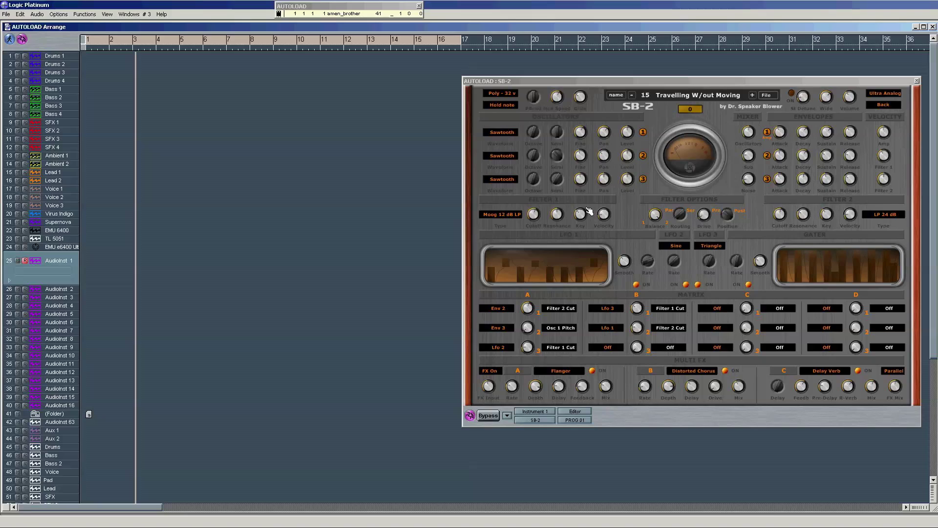
left_click(657, 215)
left_click_drag(649, 258, 654, 214)
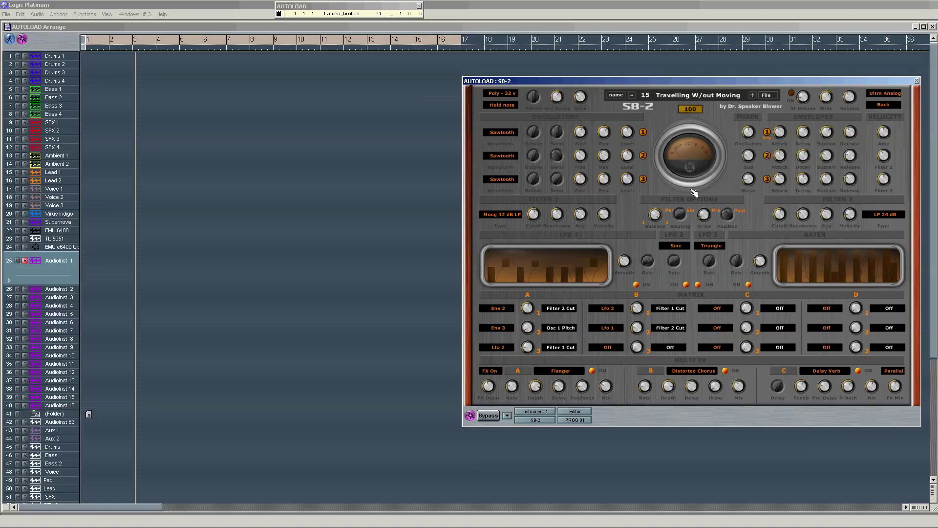
Step: Switch filter routing to Serial, adjust drive, turn position toward Post, and show the Filter 1 types
left_click(680, 215)
left_click(679, 215)
left_click(703, 217)
left_click(727, 214)
left_click(511, 218)
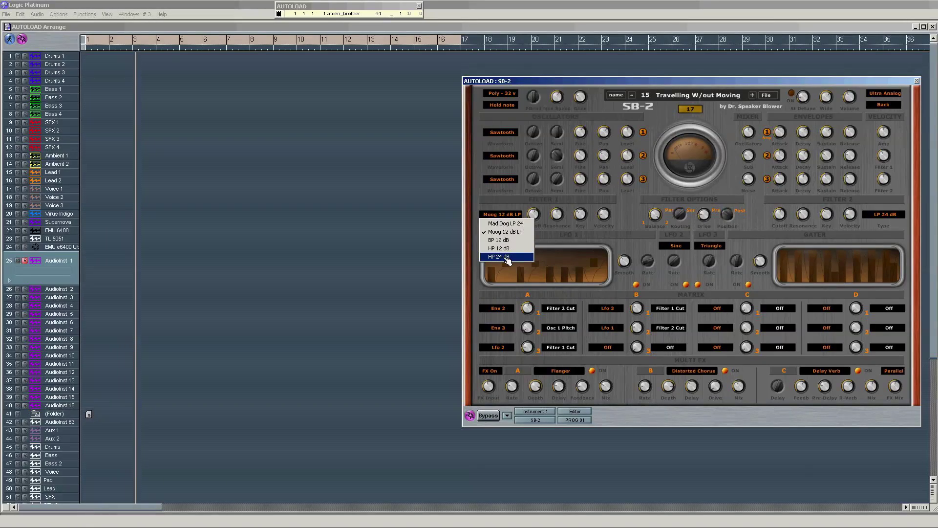
Step: Leave Filter 1 on Moog 12 dB LP and browse Filter 2's types, keeping LP 24 dB
left_click(599, 233)
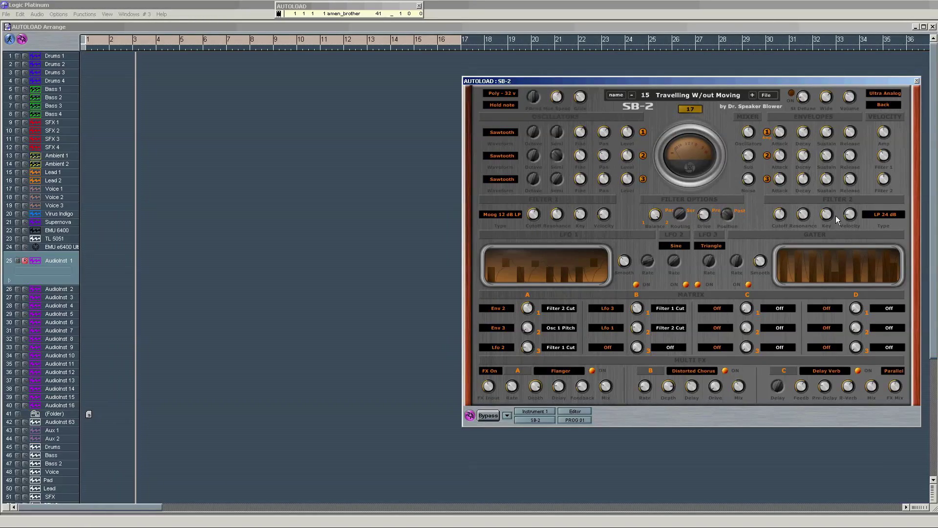
left_click(885, 215)
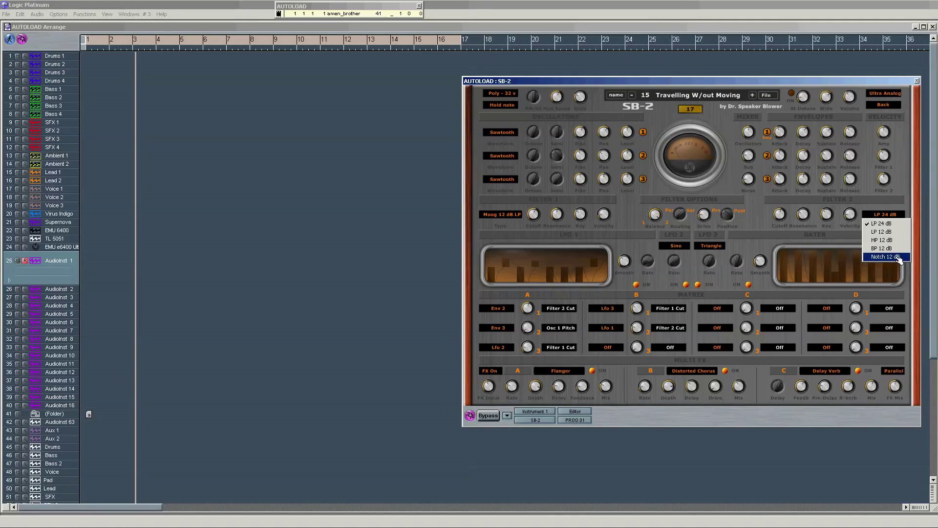
left_click(853, 192)
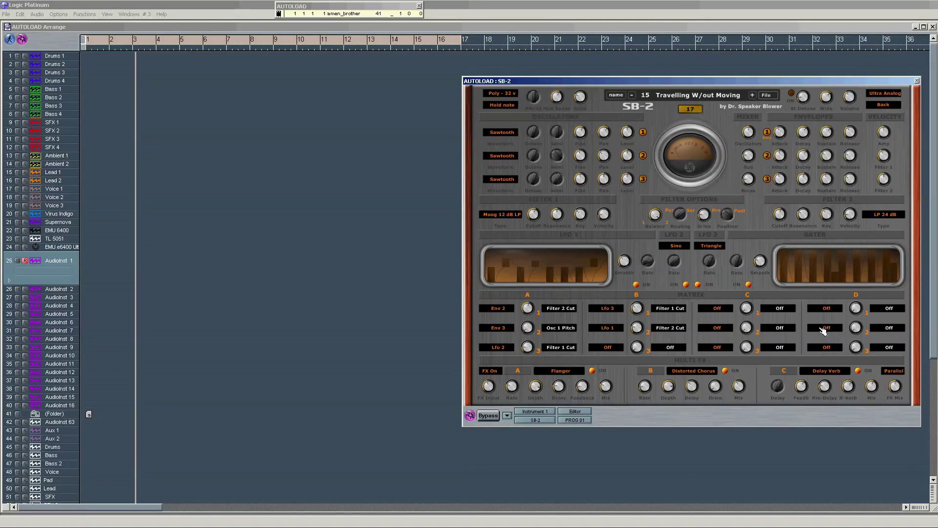
left_click(877, 311)
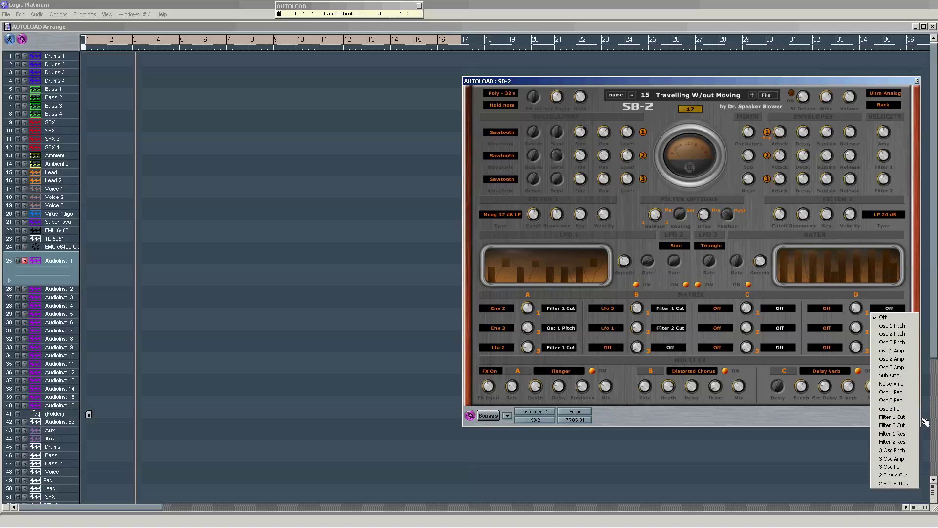
left_click(826, 308)
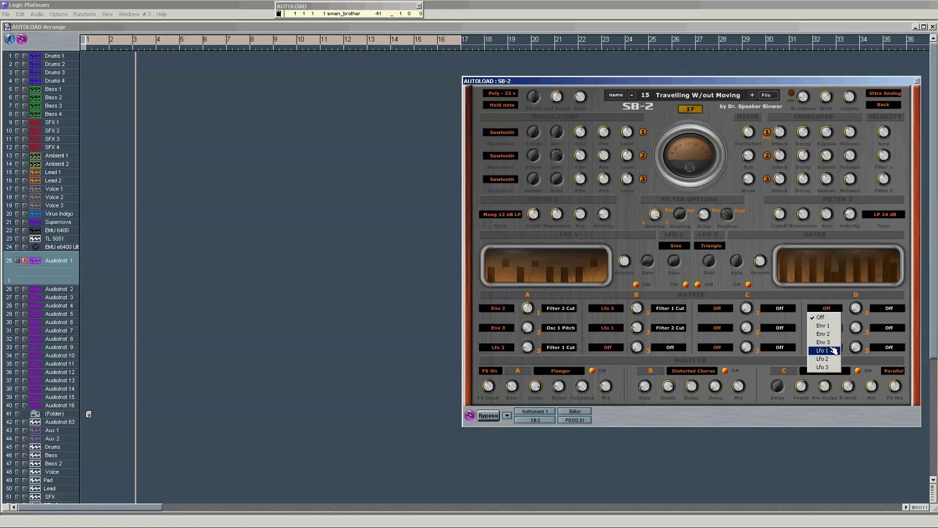
left_click(760, 292)
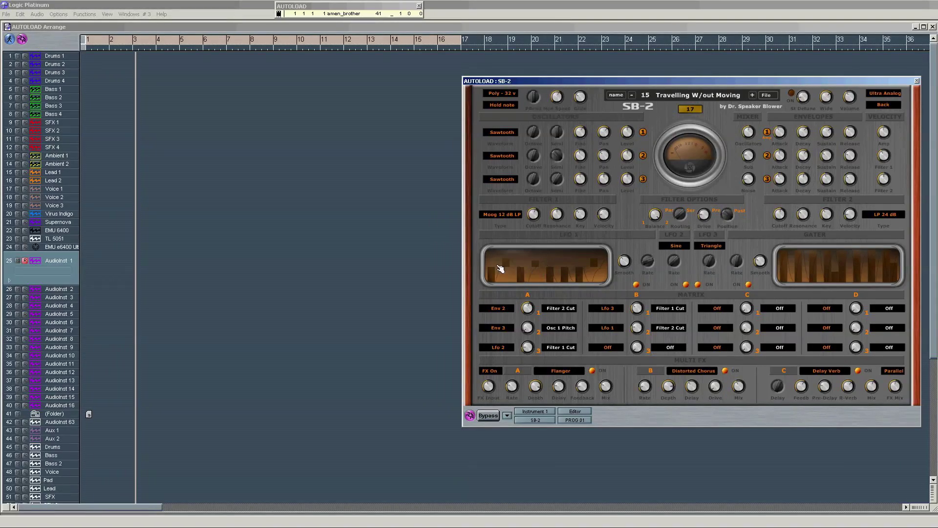
Step: Toggle the Gater off and back on, then show matrix D's first-slot source list
mouse_move(633, 265)
mouse_move(677, 217)
left_click(749, 285)
left_click(749, 285)
left_click(827, 309)
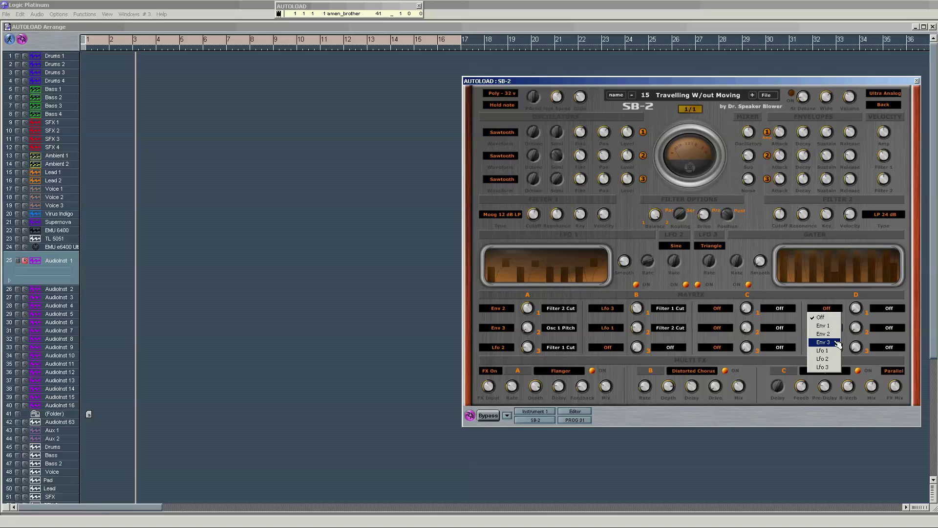
Step: Browse matrix D's first-slot destinations and close the list, leaving source and destination Off
left_click(886, 309)
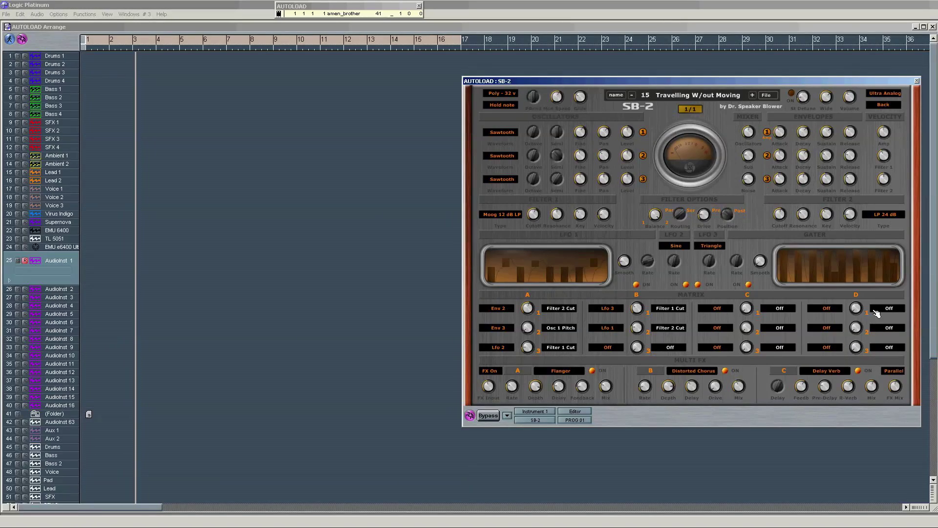
left_click(888, 307)
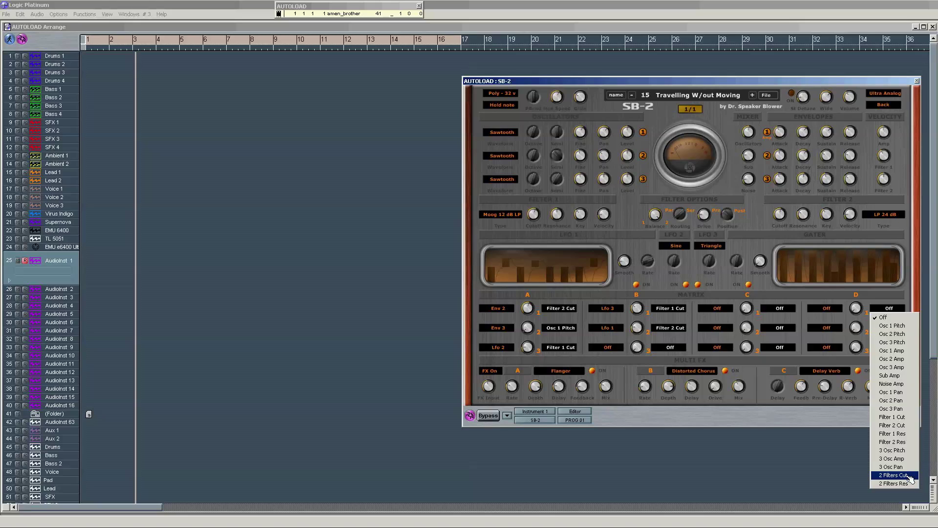
left_click(727, 356)
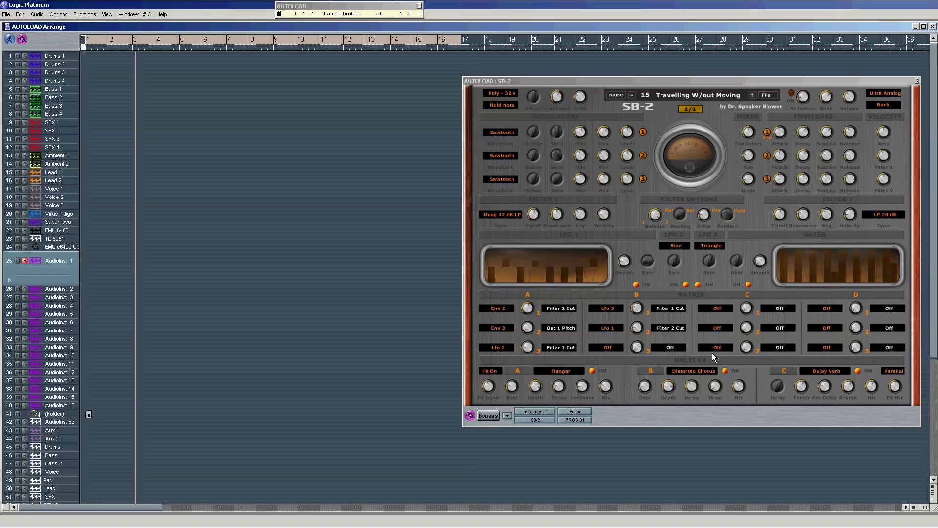